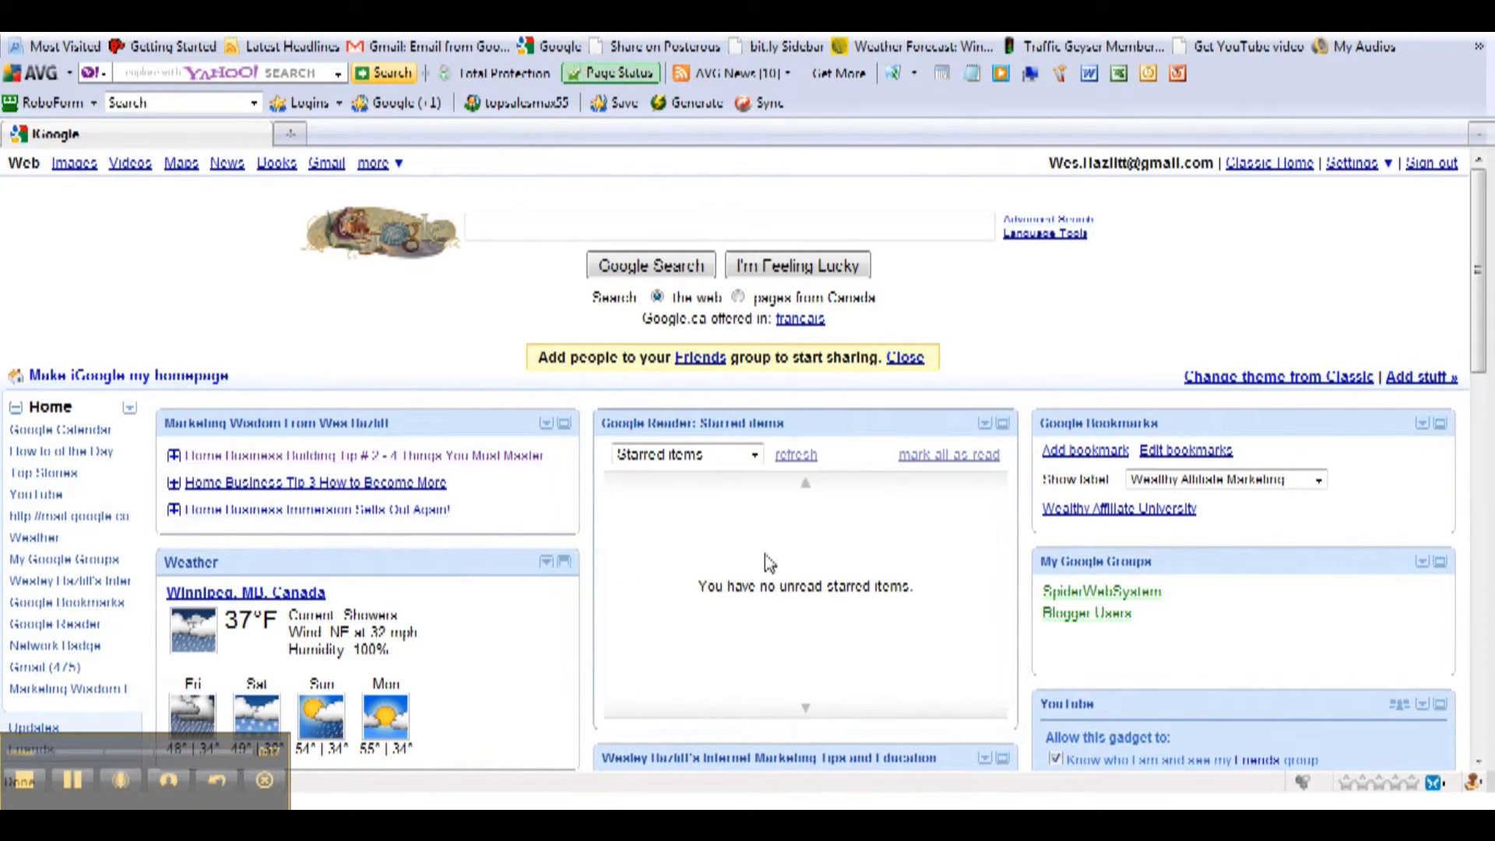
Dismiss the bookmarks toolbar menu, close Firefox, and start Mozilla Firefox (Safe Mode) from All Programs.
{"action": "right_click", "coordinate": [1442, 52]}
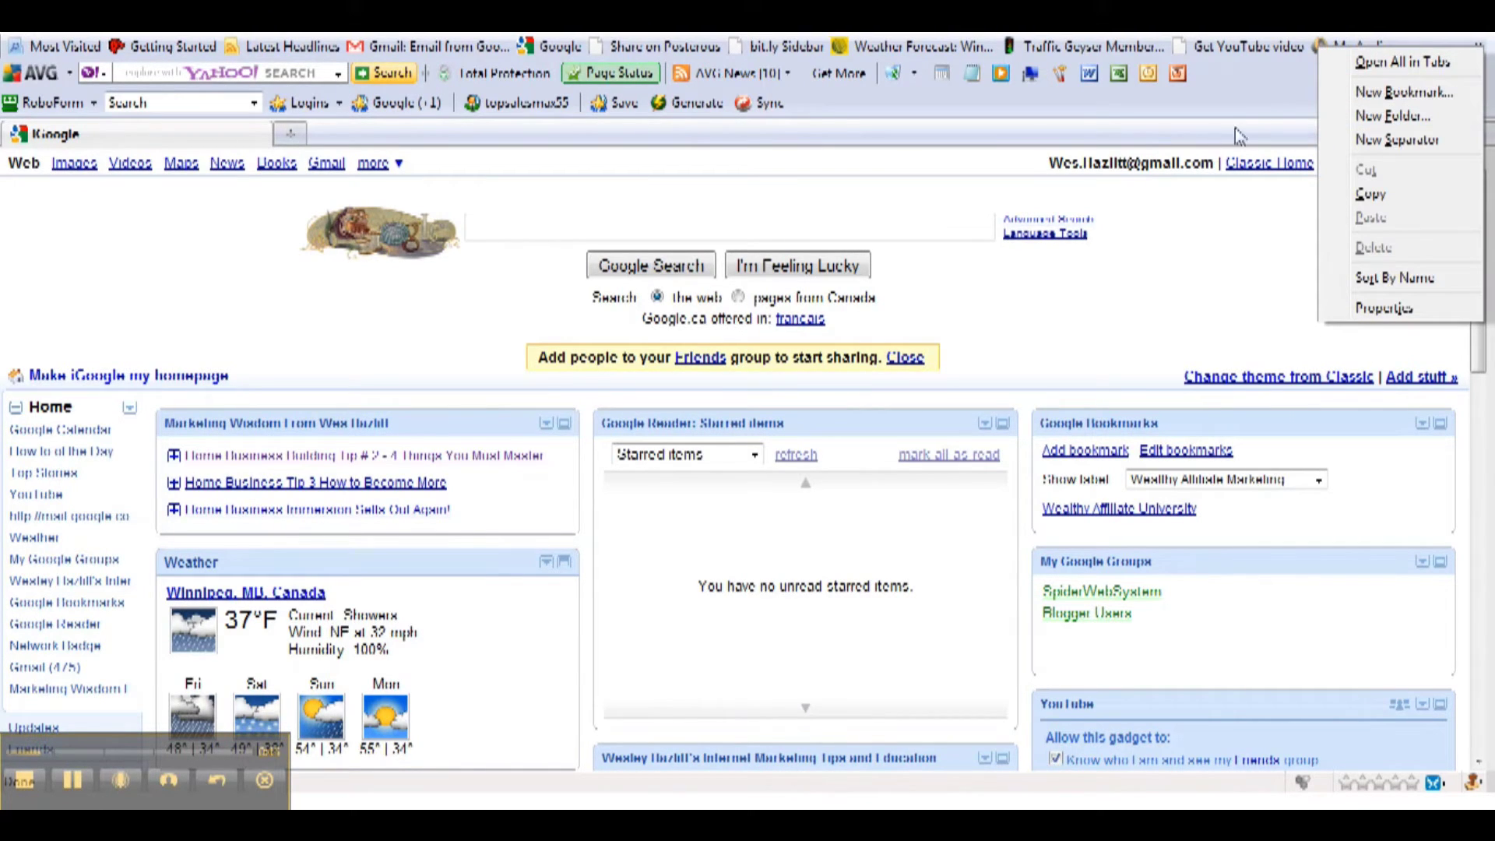
{"action": "left_click", "coordinate": [1275, 94]}
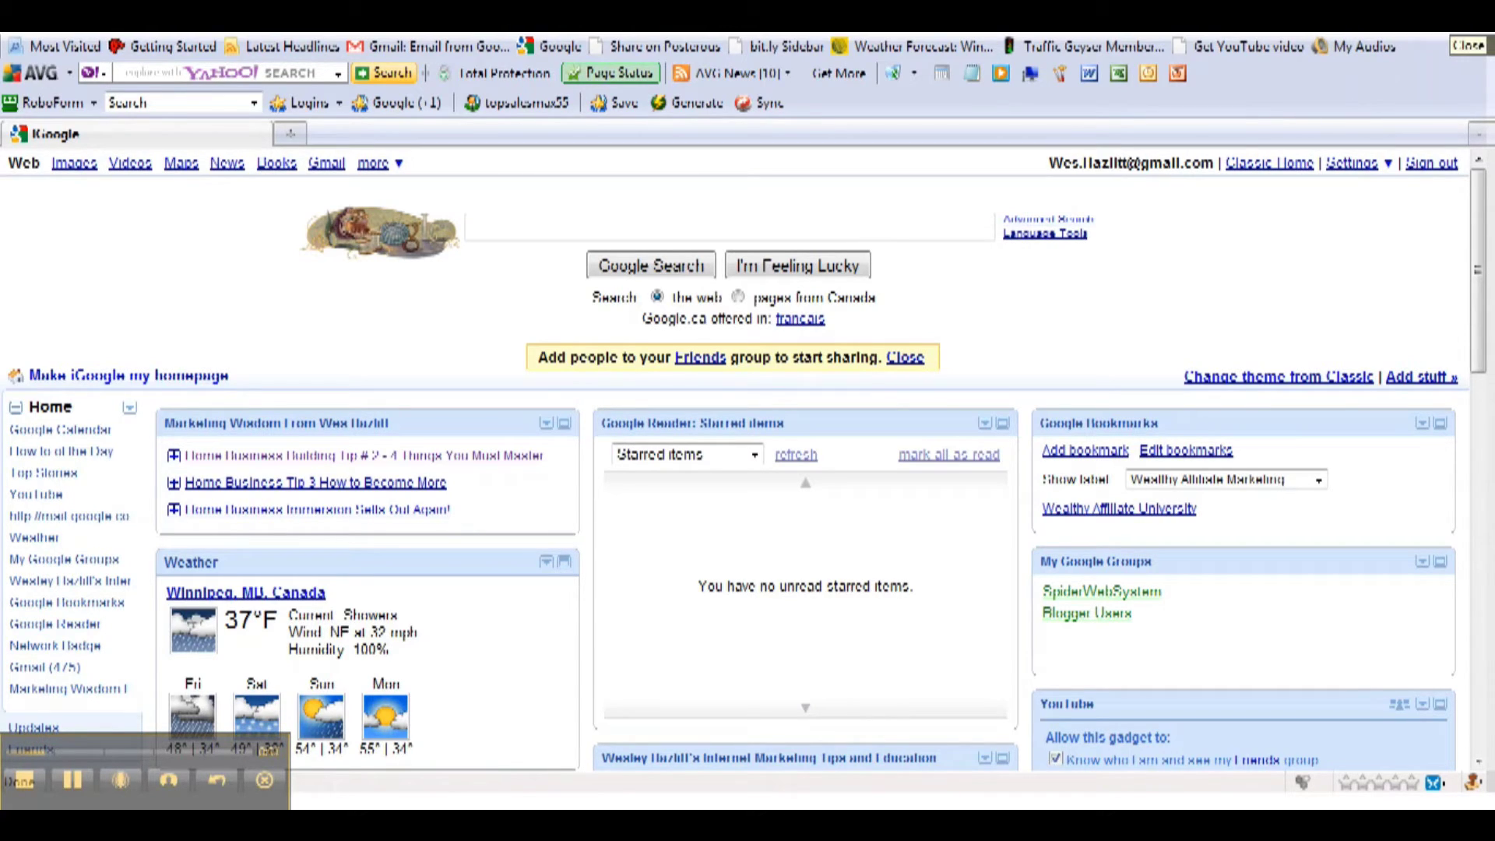
{"action": "left_click", "coordinate": [1466, 23]}
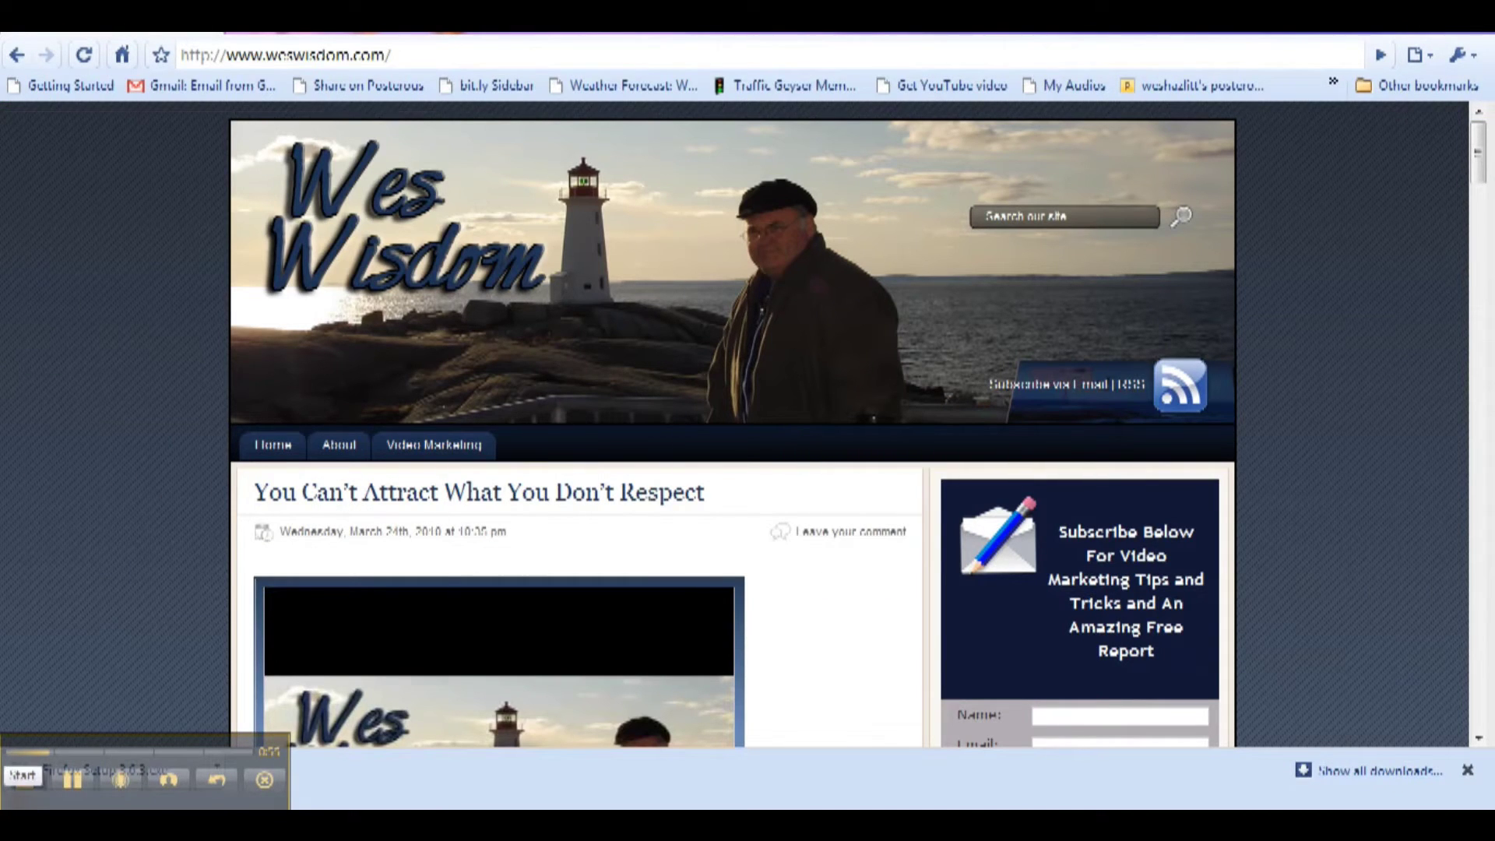
{"action": "key", "text": "super"}
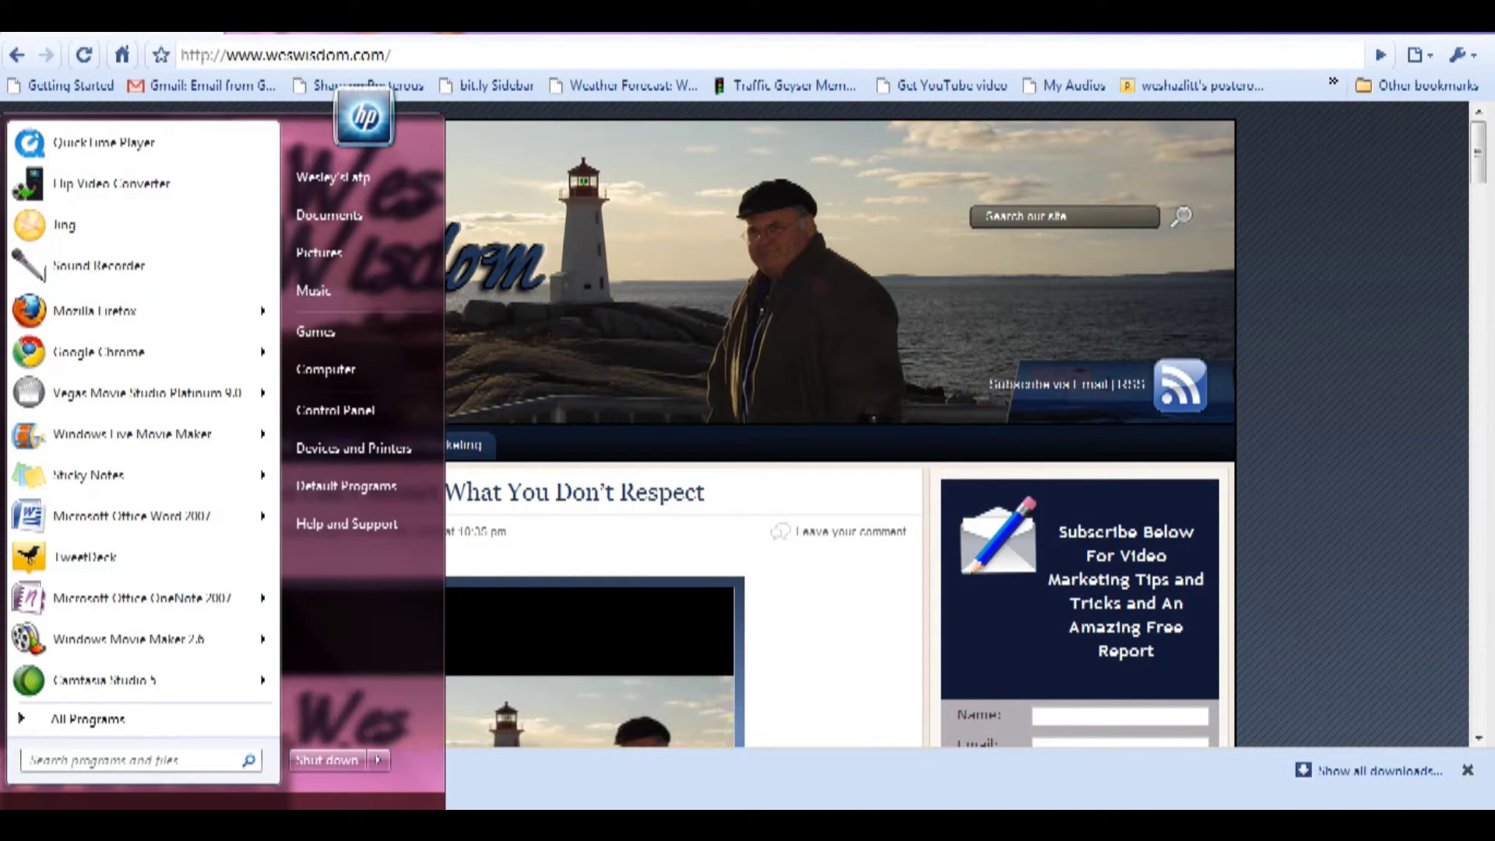
{"action": "left_click", "coordinate": [70, 721]}
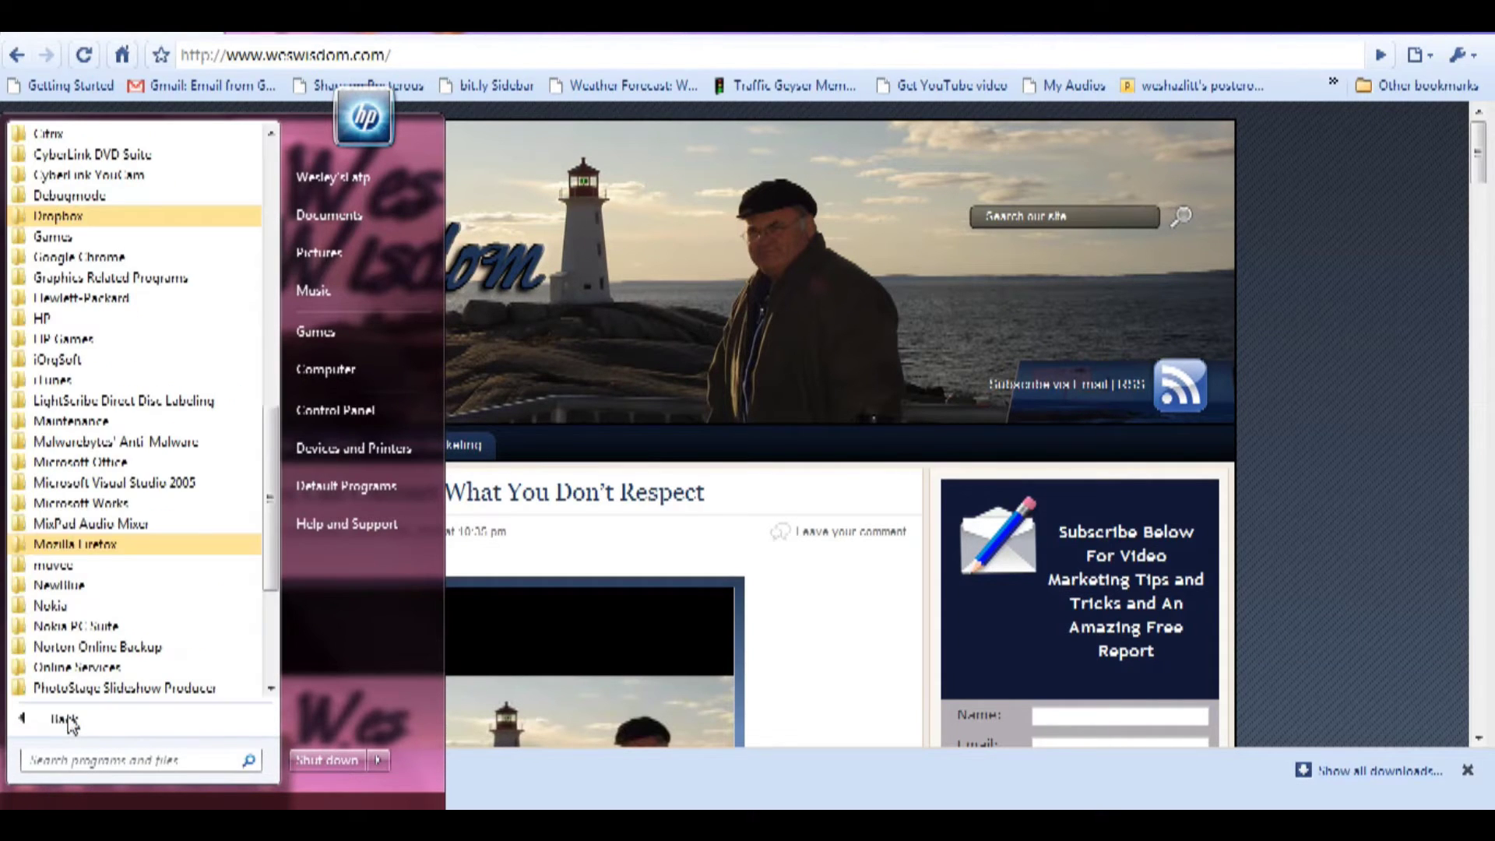
{"action": "left_click", "coordinate": [102, 545]}
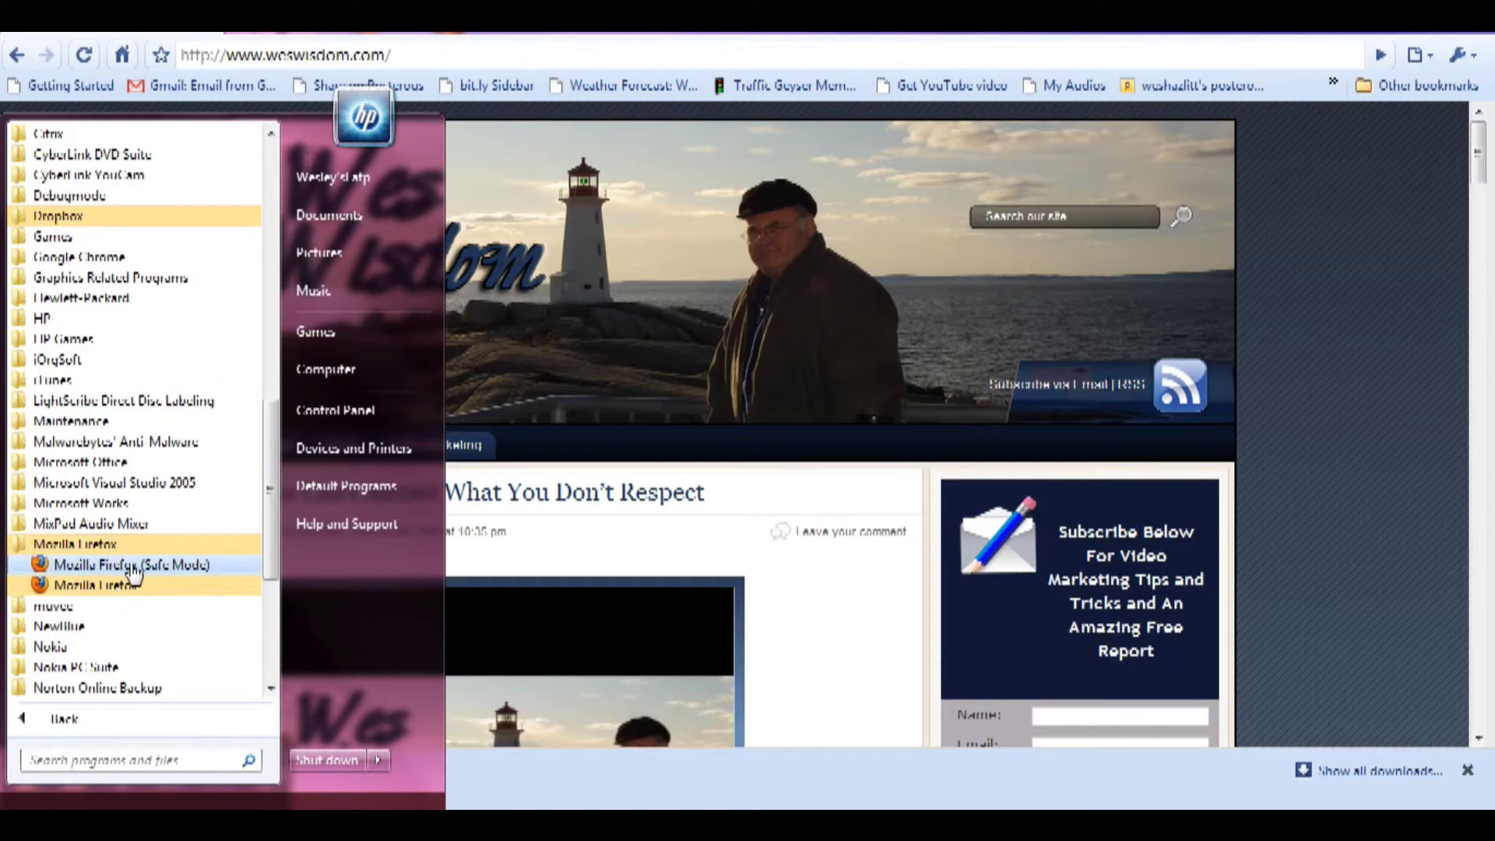
{"action": "left_click", "coordinate": [132, 565]}
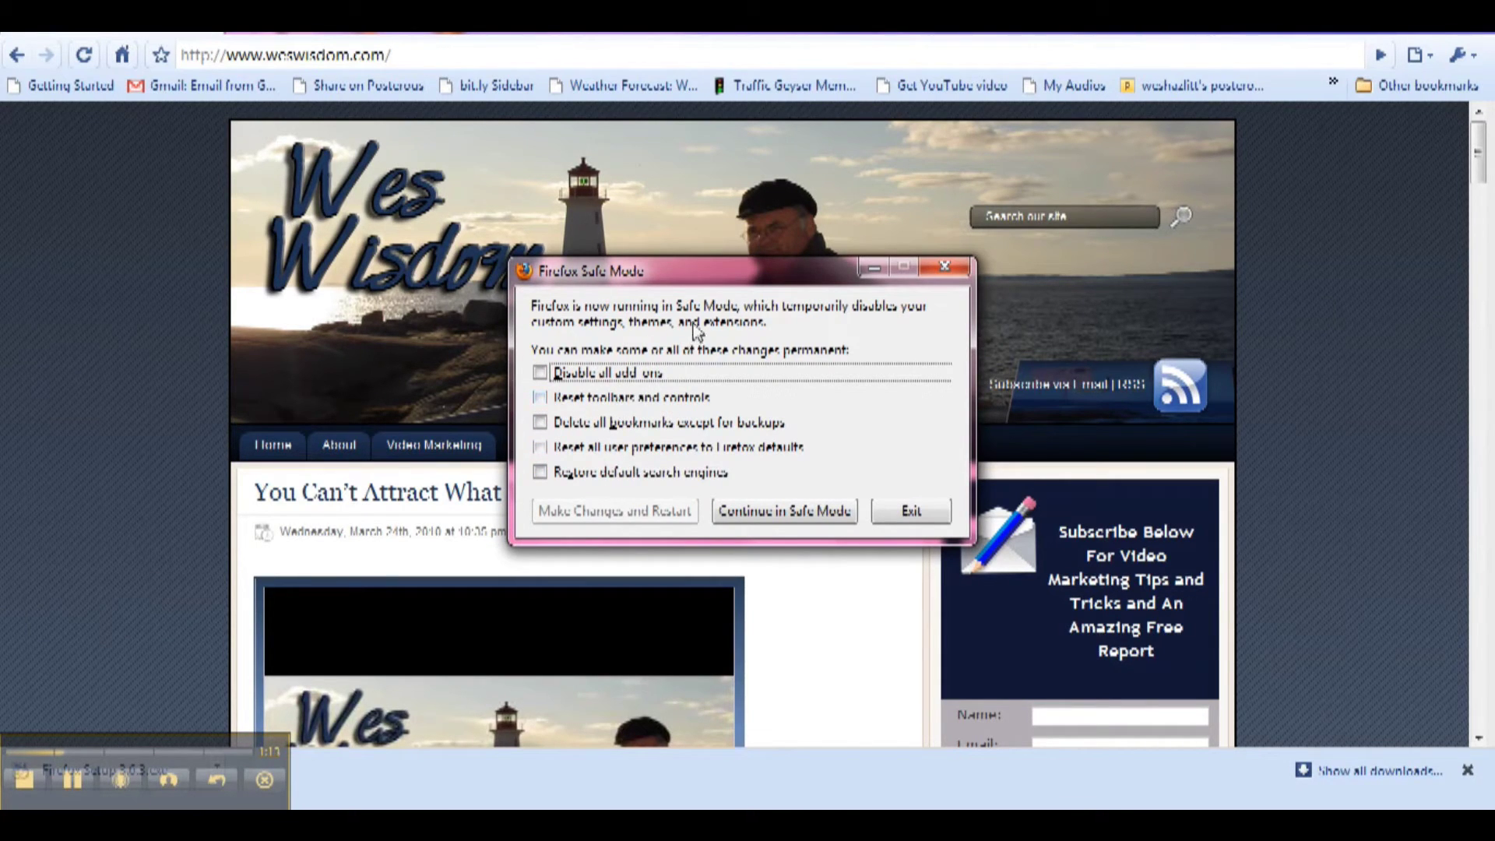
Apply 'Reset toolbars and controls' in the Safe Mode dialog with 'Make Changes and Restart'.
{"action": "left_click", "coordinate": [540, 399]}
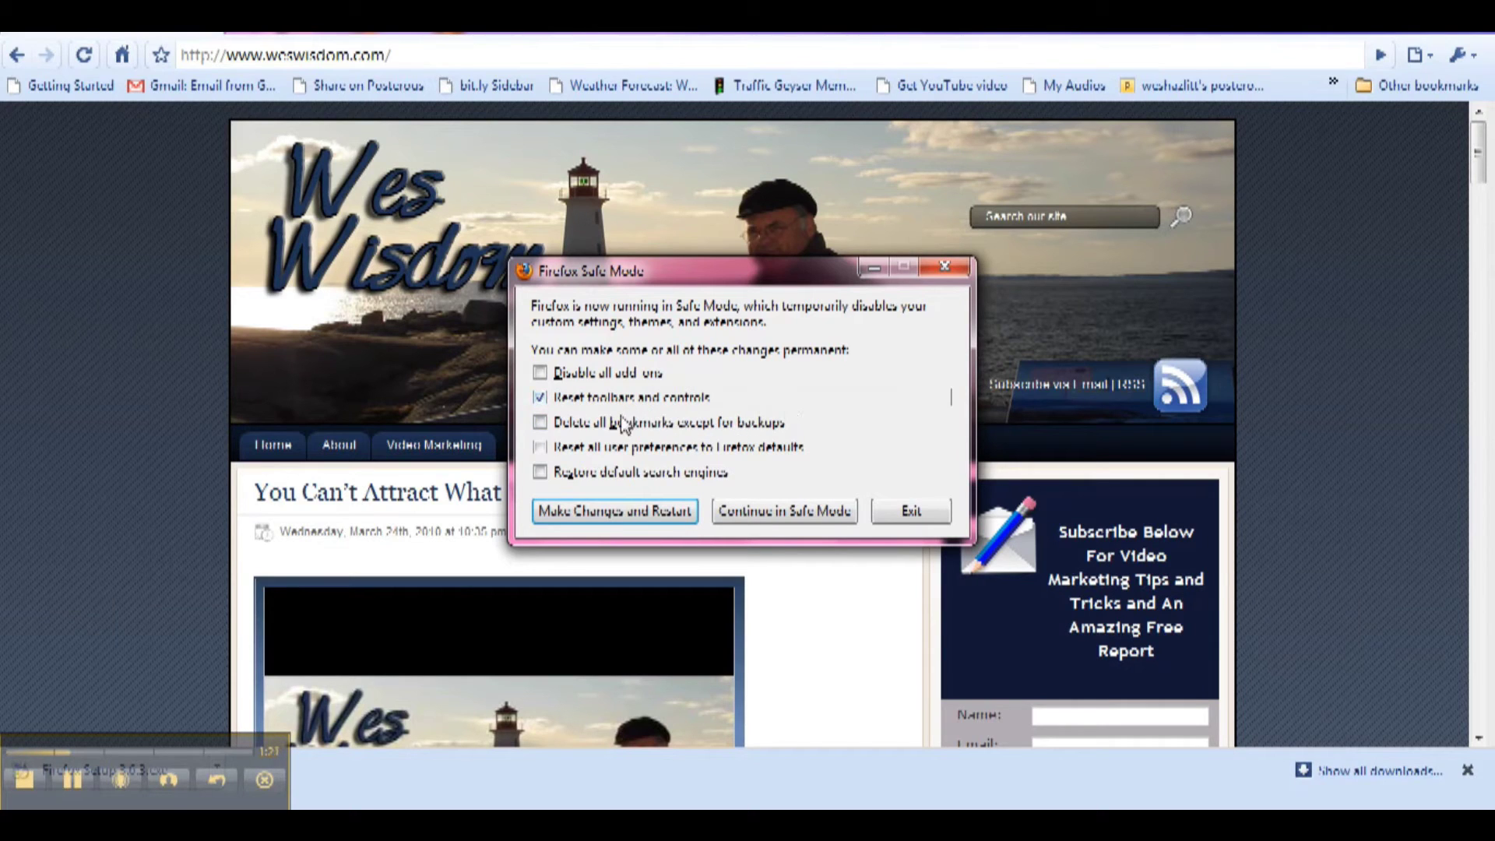
{"action": "left_click", "coordinate": [640, 516]}
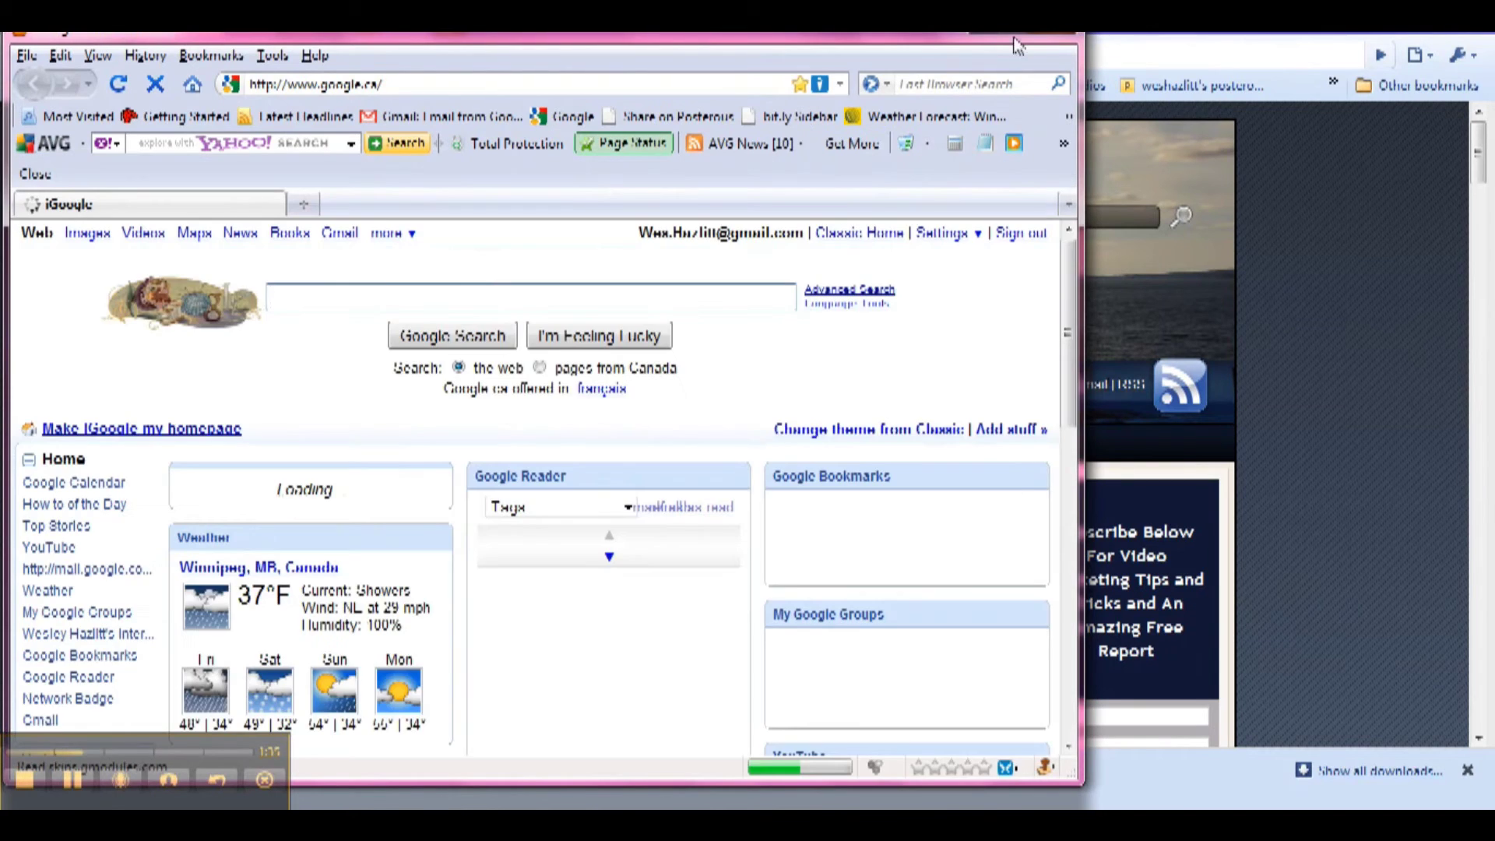
{"action": "left_click", "coordinate": [1015, 45]}
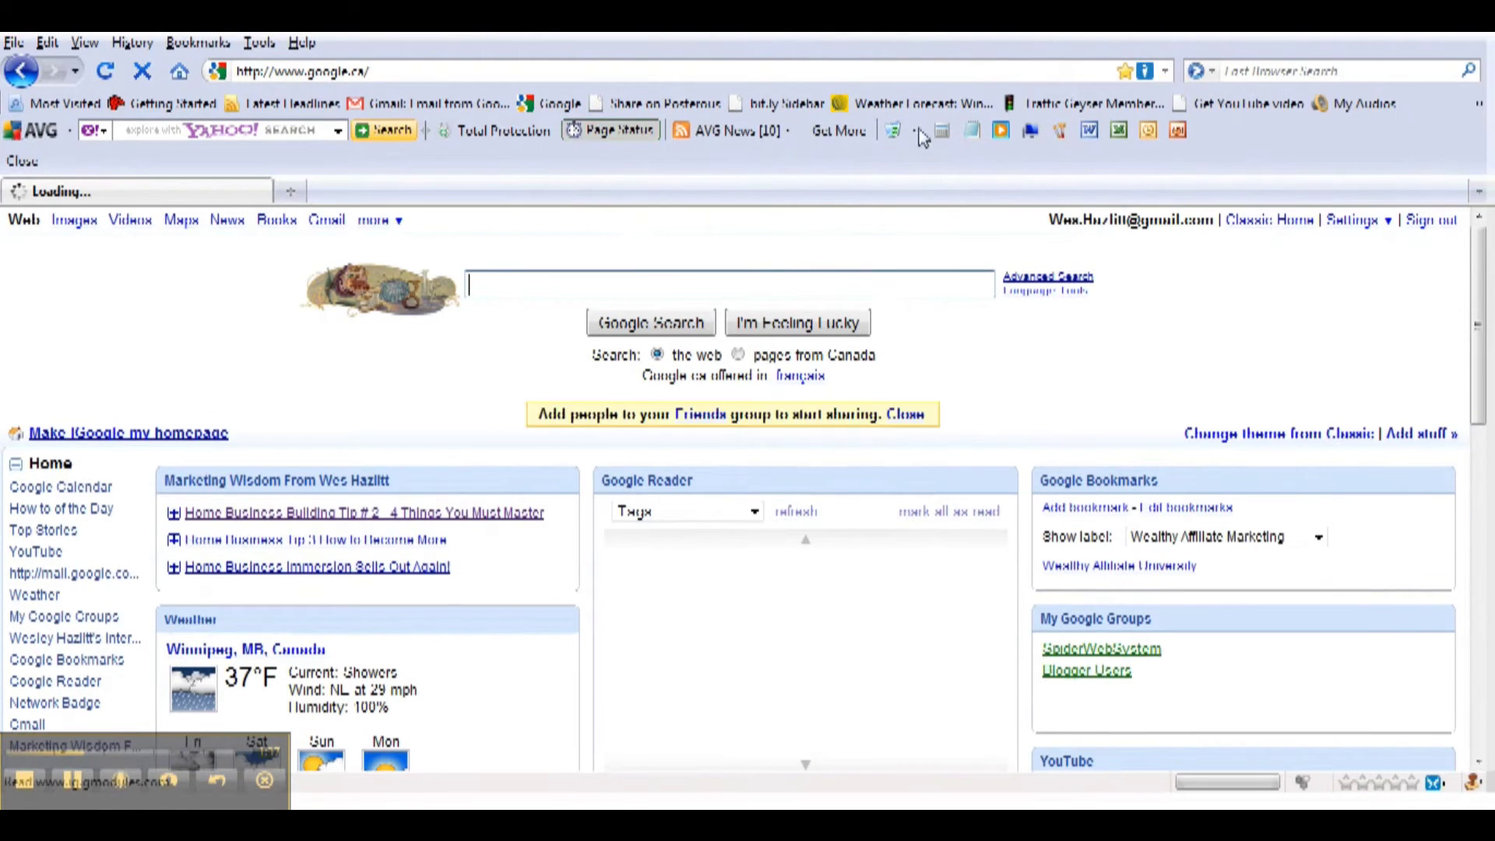
{"action": "left_click", "coordinate": [571, 71]}
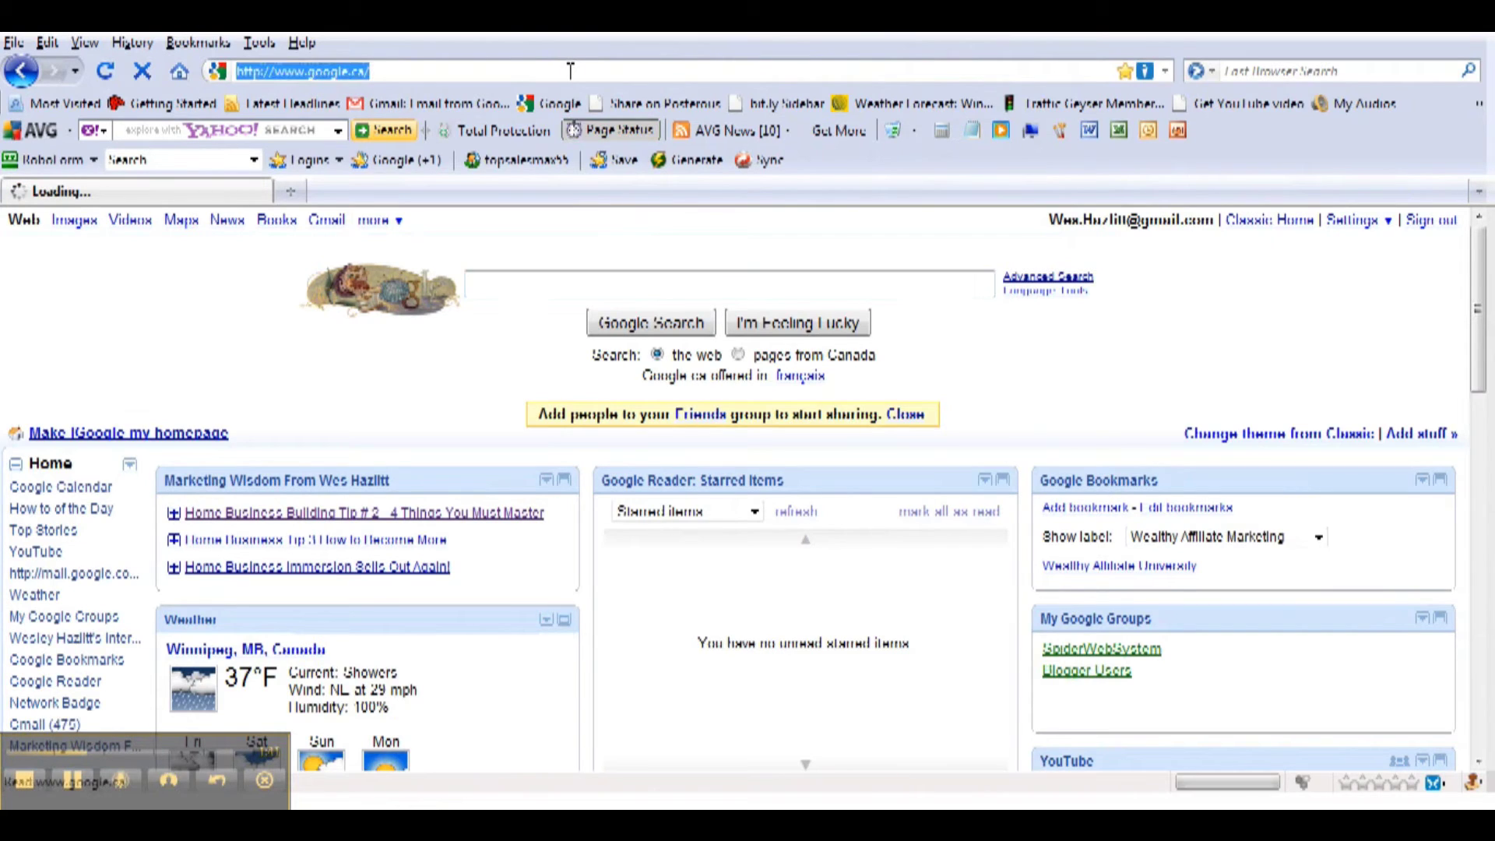
{"action": "type", "text": "www."}
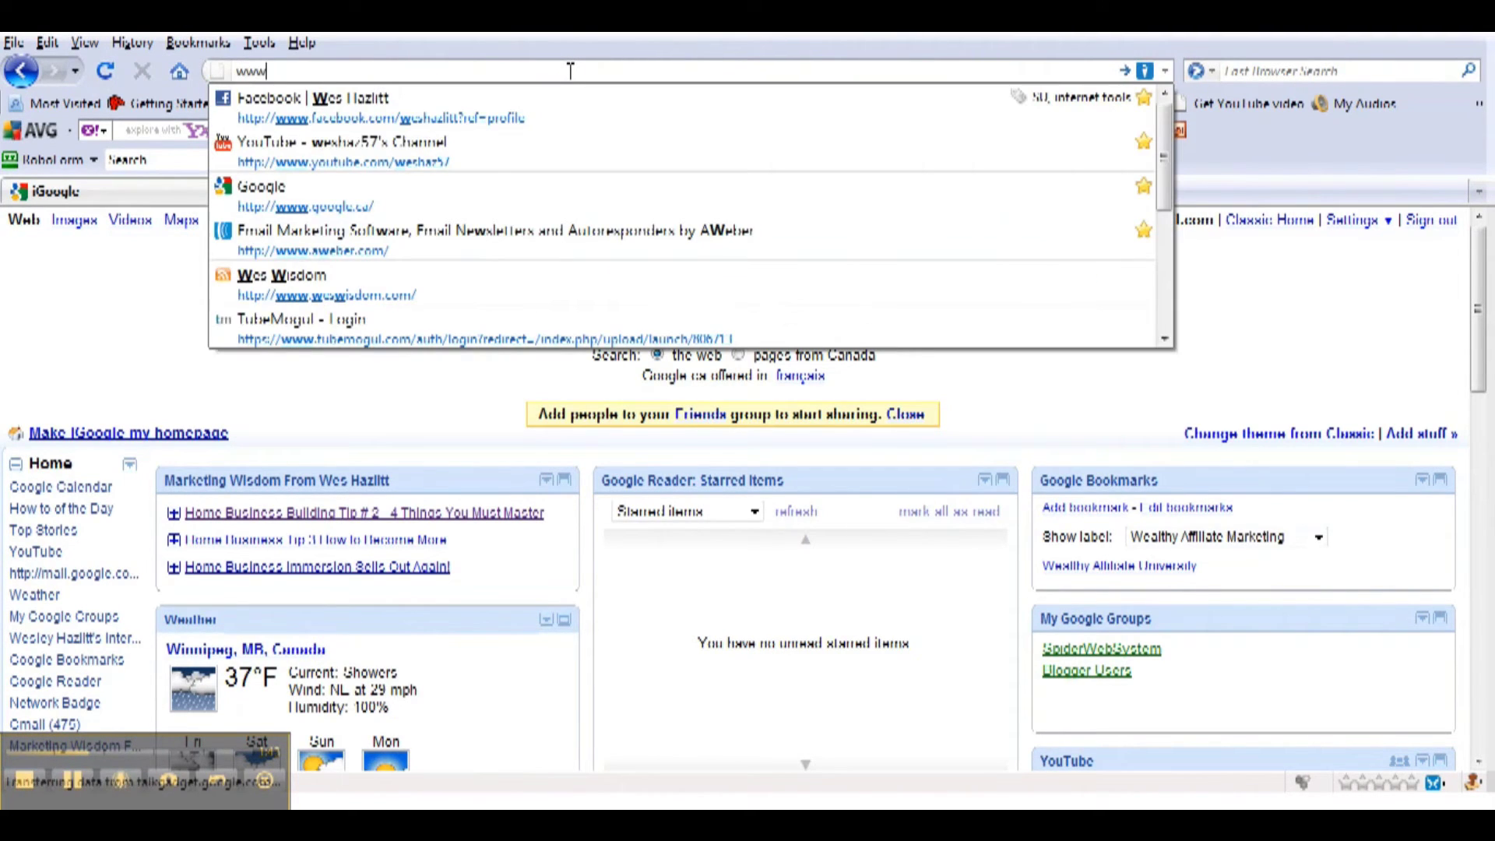
{"action": "type", "text": "w"}
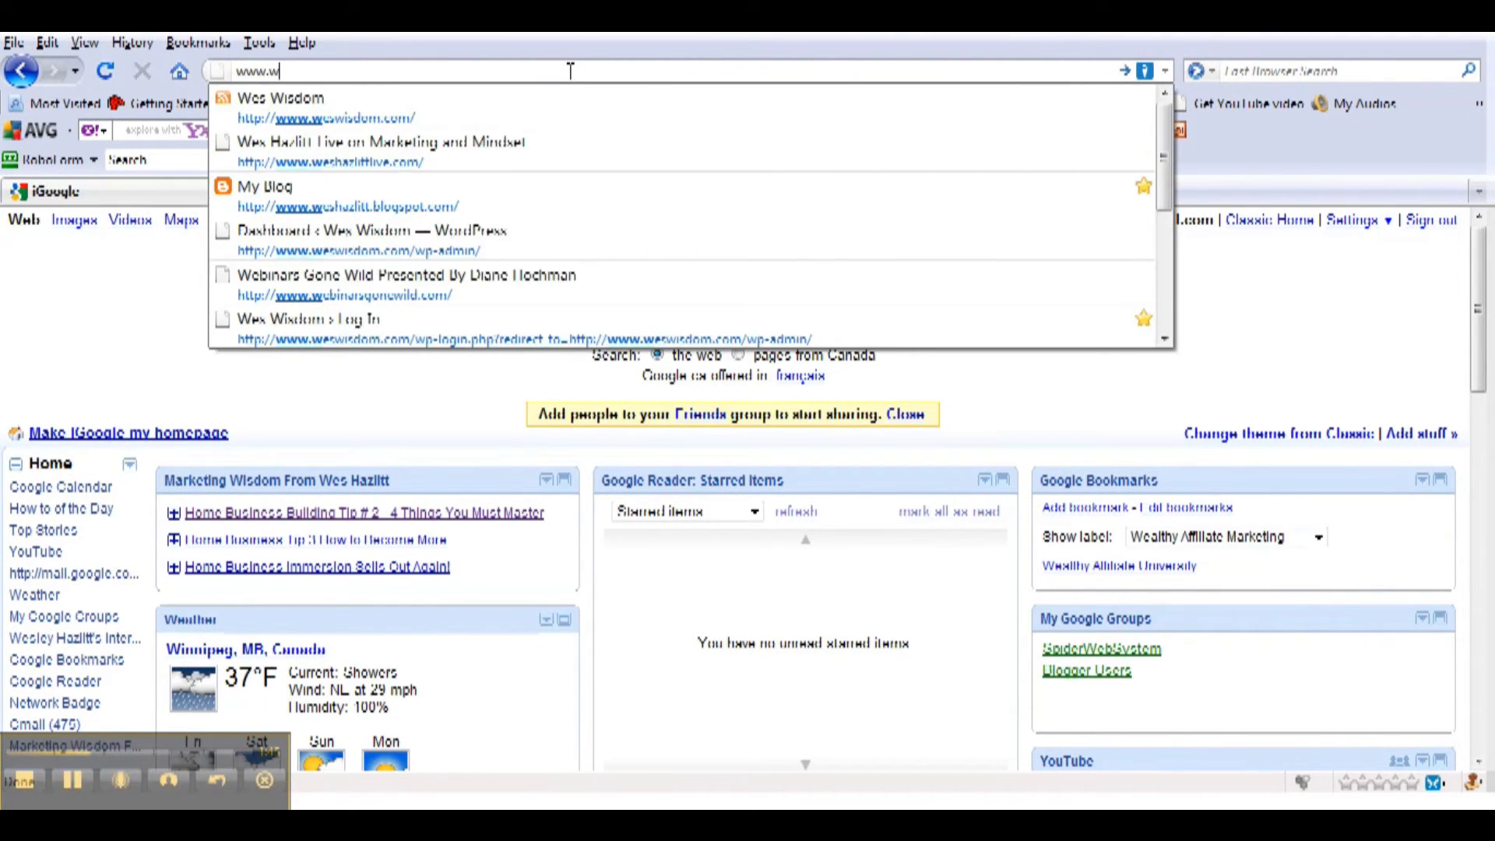
{"action": "type", "text": "es"}
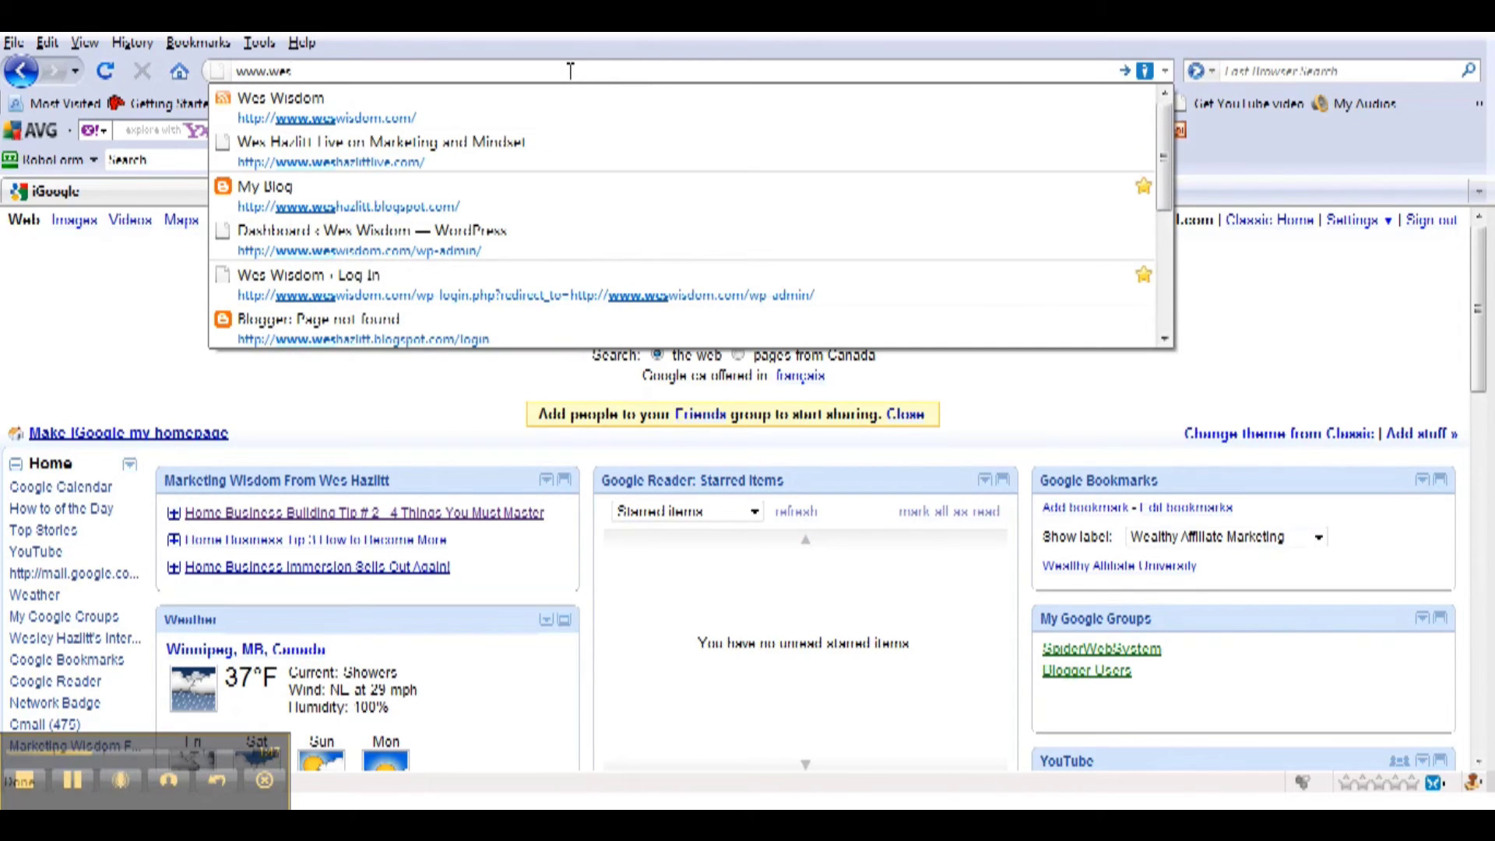
{"action": "left_click", "coordinate": [483, 114]}
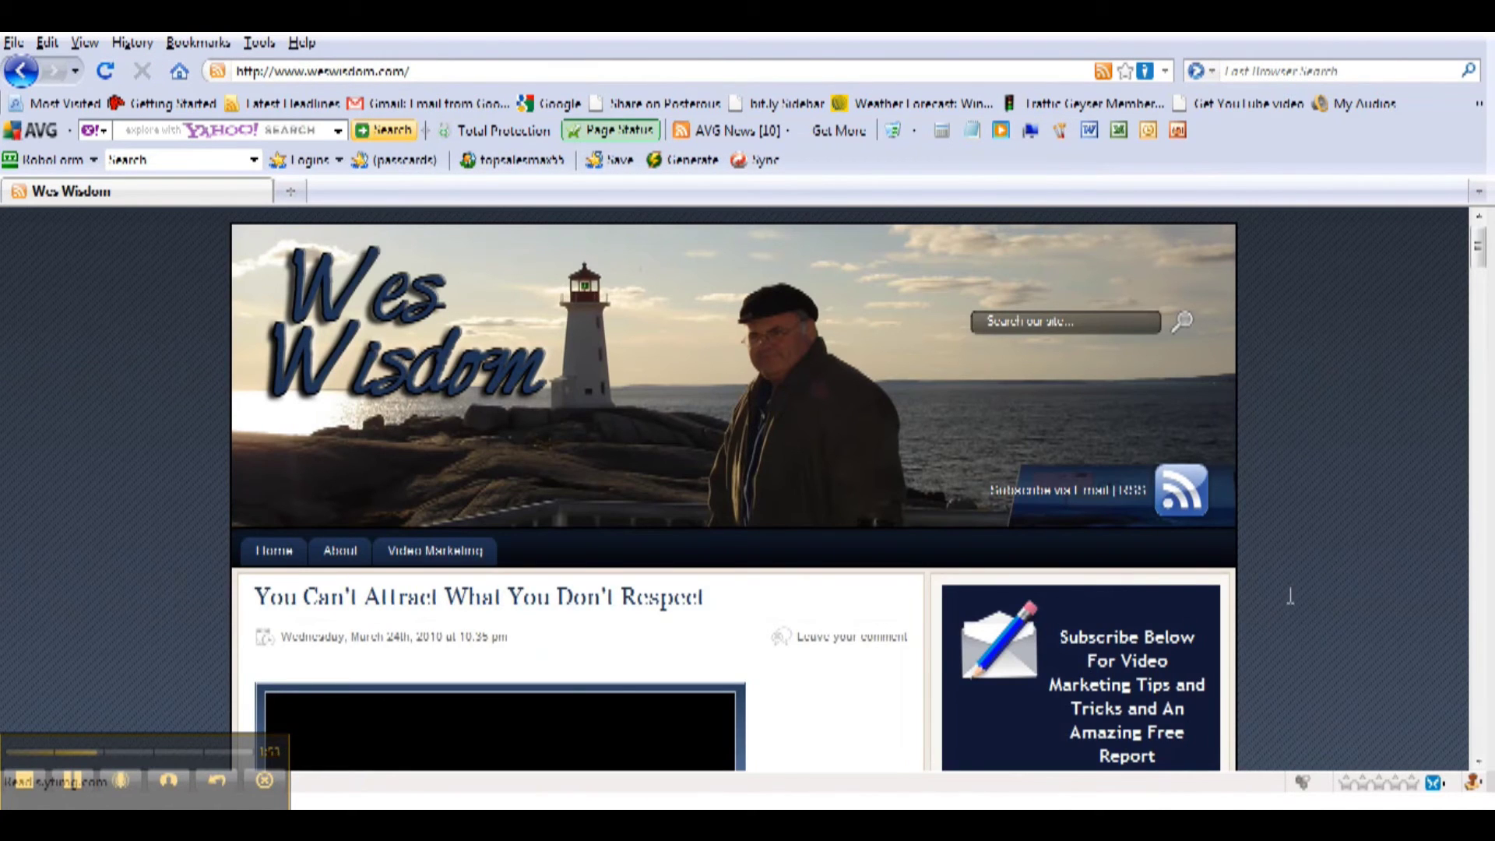
{"action": "scroll", "coordinate": [1289, 596], "scroll_direction": "down", "scroll_amount": 5}
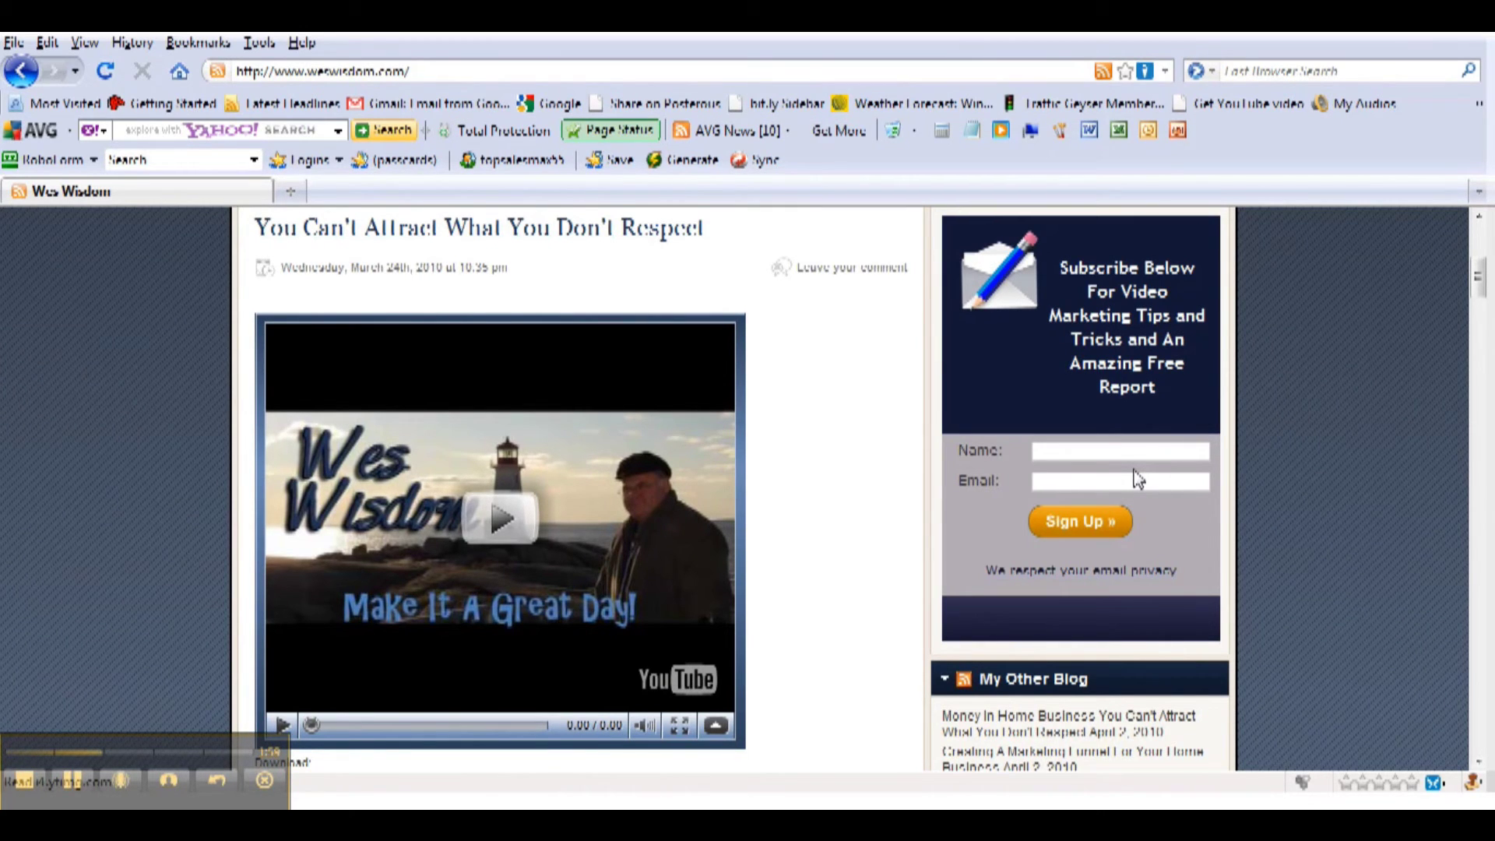
{"action": "scroll", "coordinate": [1135, 479], "scroll_direction": "up", "scroll_amount": 2}
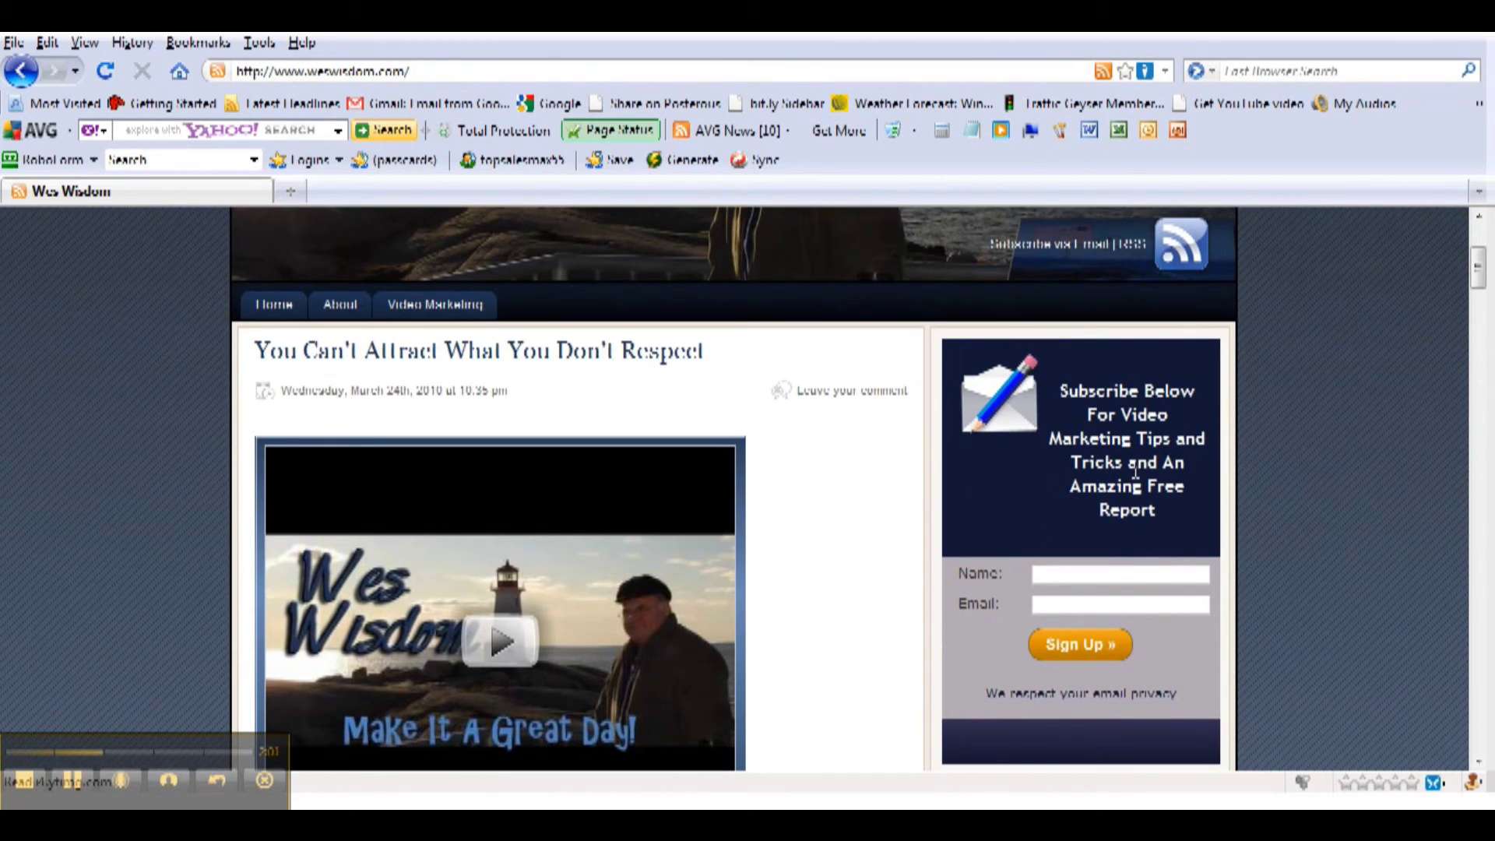
{"action": "scroll", "coordinate": [1108, 499], "scroll_direction": "down", "scroll_amount": 2}
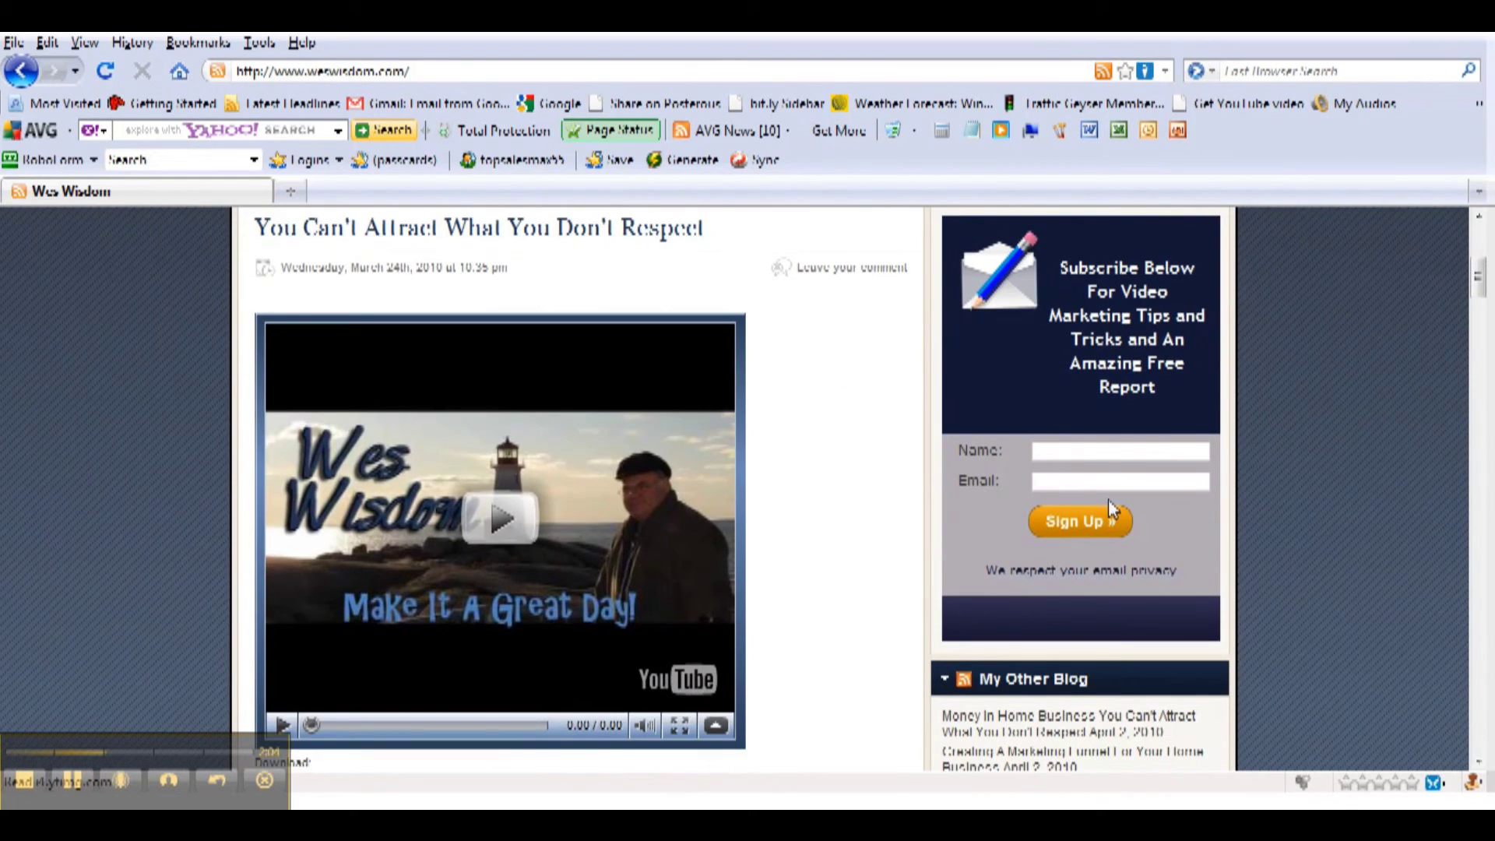